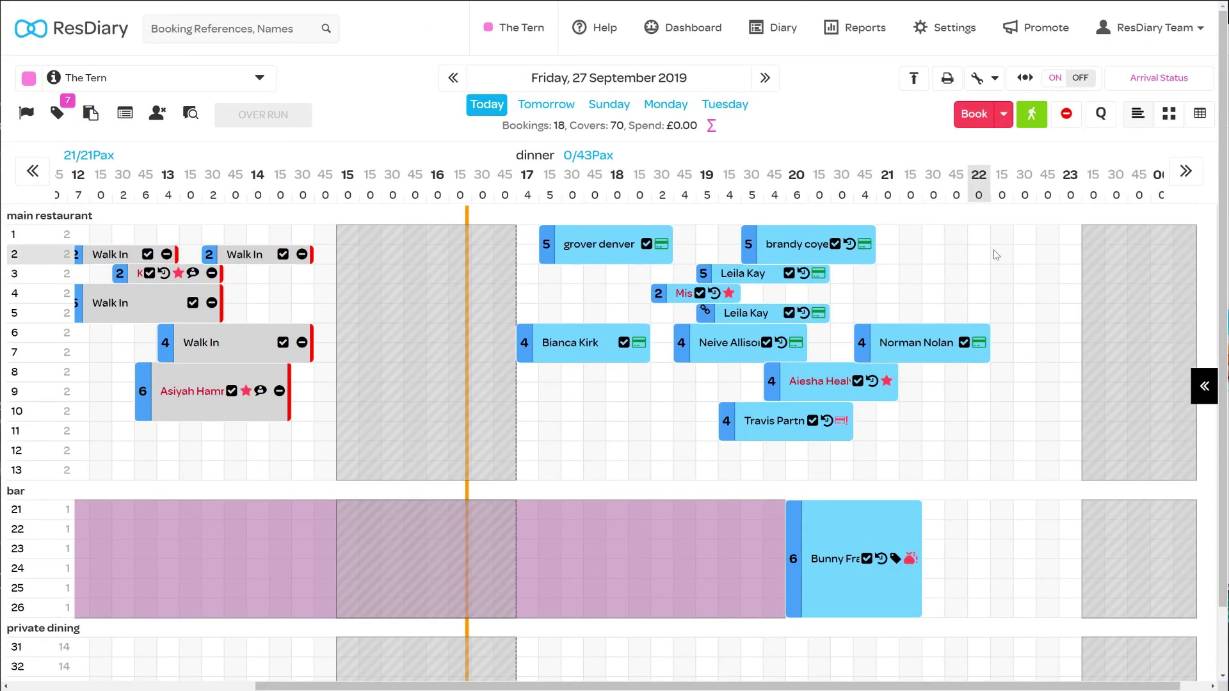
Go to Promote, Customer Contact, SMS Messaging to list the existing '20% offer' template.
click(1037, 31)
scroll(1037, 31, down, 7)
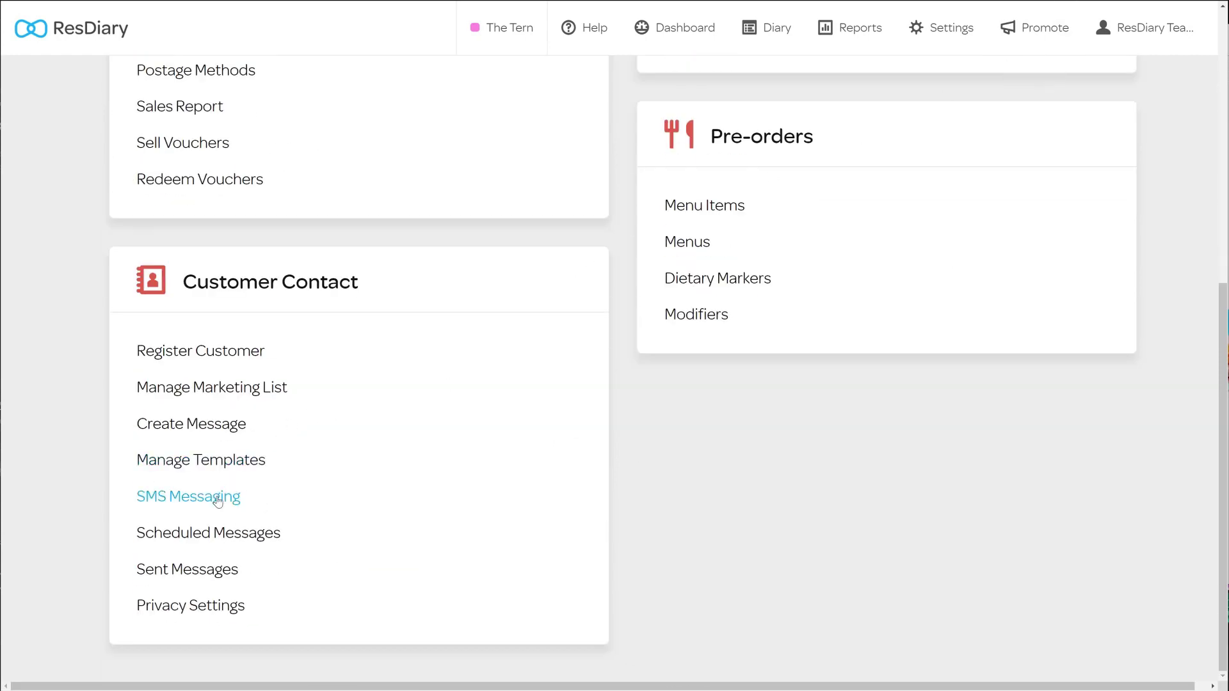
click(217, 498)
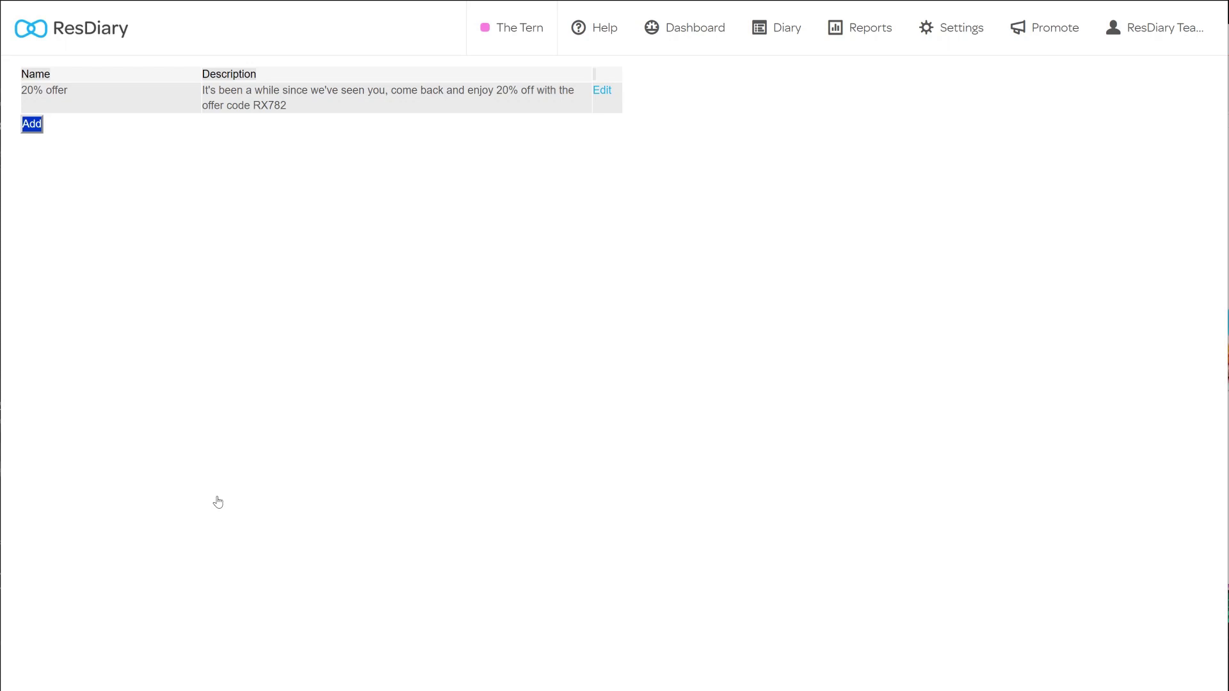
Add an SMS template 'Xmas promo' with the pasted Christmas bookings message and save it.
click(36, 132)
click(256, 74)
text(Xmas )
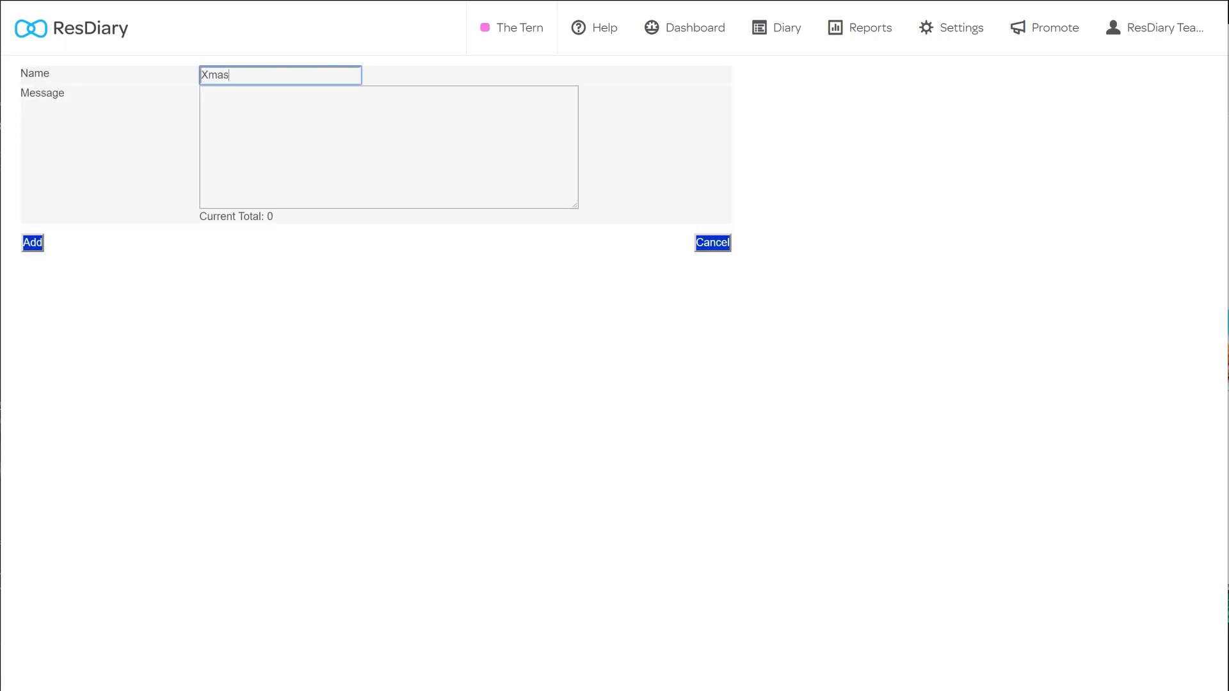
text(prom)
text(o)
key(Tab)
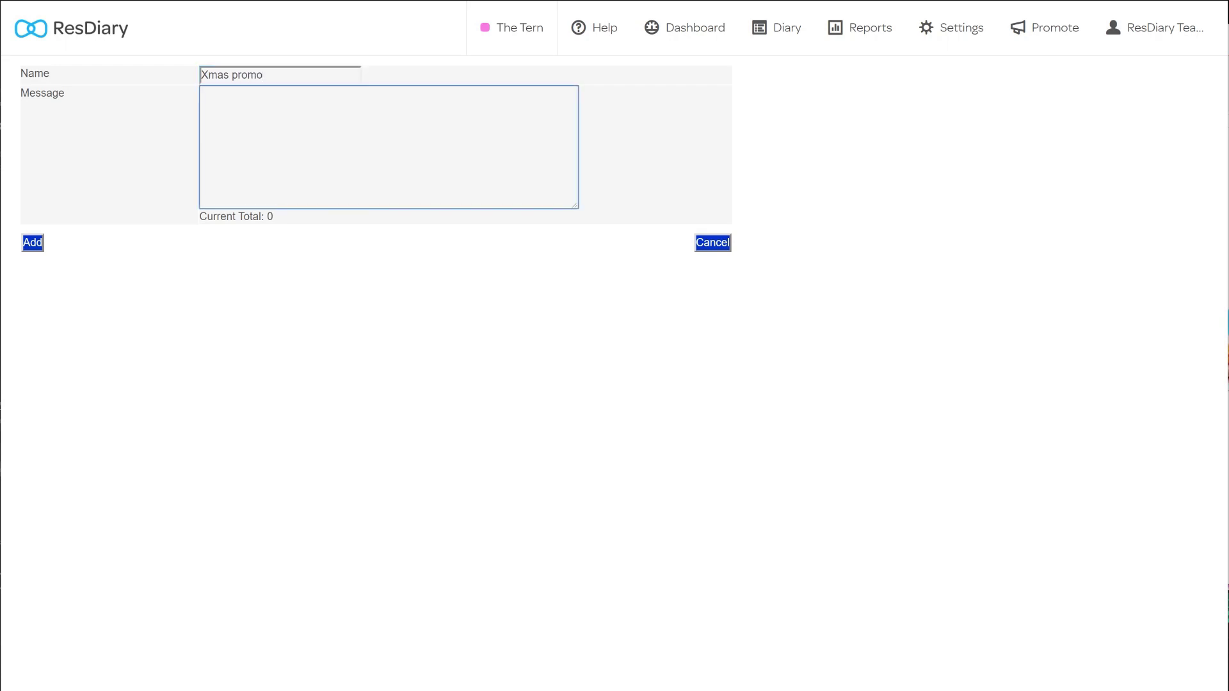
text(Looking for the perfect location this Christmas? the Tern is now taking bookings for the festive period https://bit.ly/2CHeMqY)
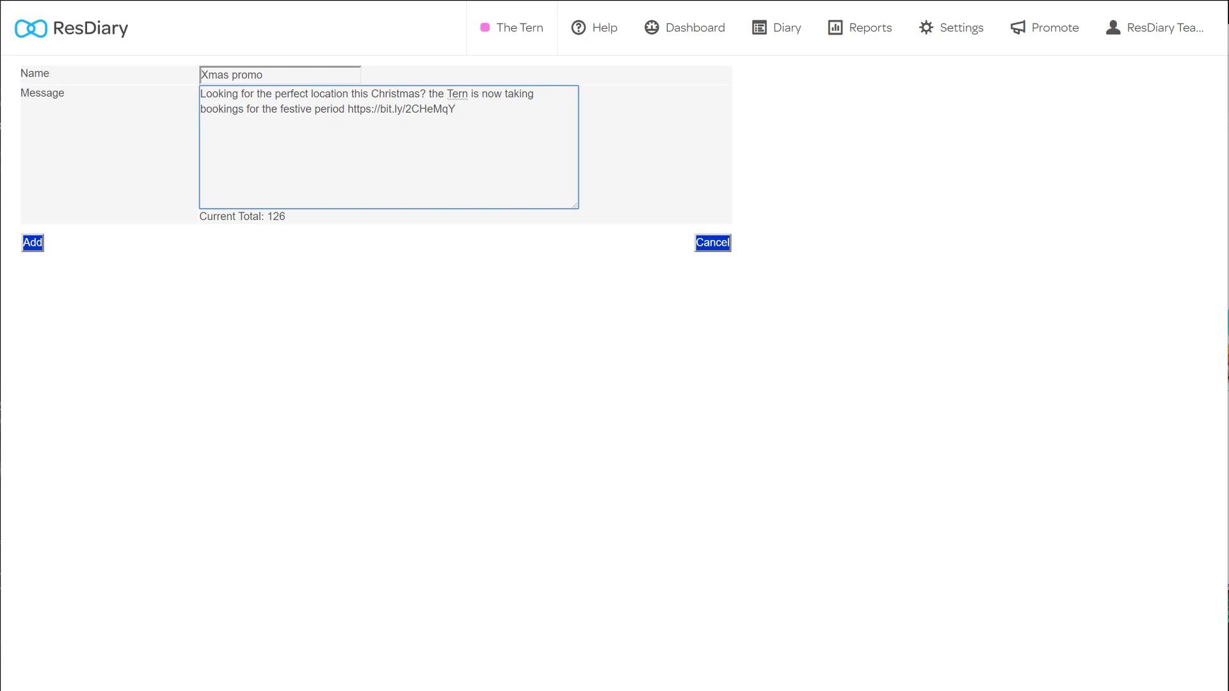
click(32, 242)
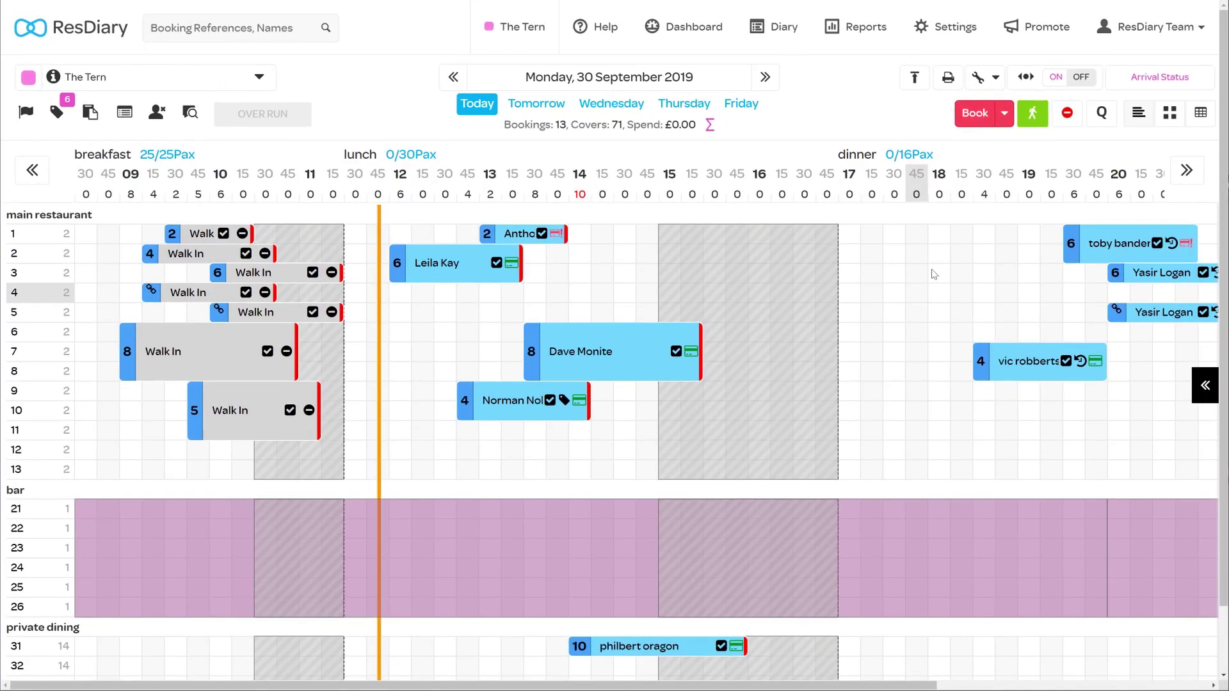
Go to Promote, Customer Contact, Manage Templates to list the 'autumn ad' and 'Marketing Email Template' templates.
click(1044, 28)
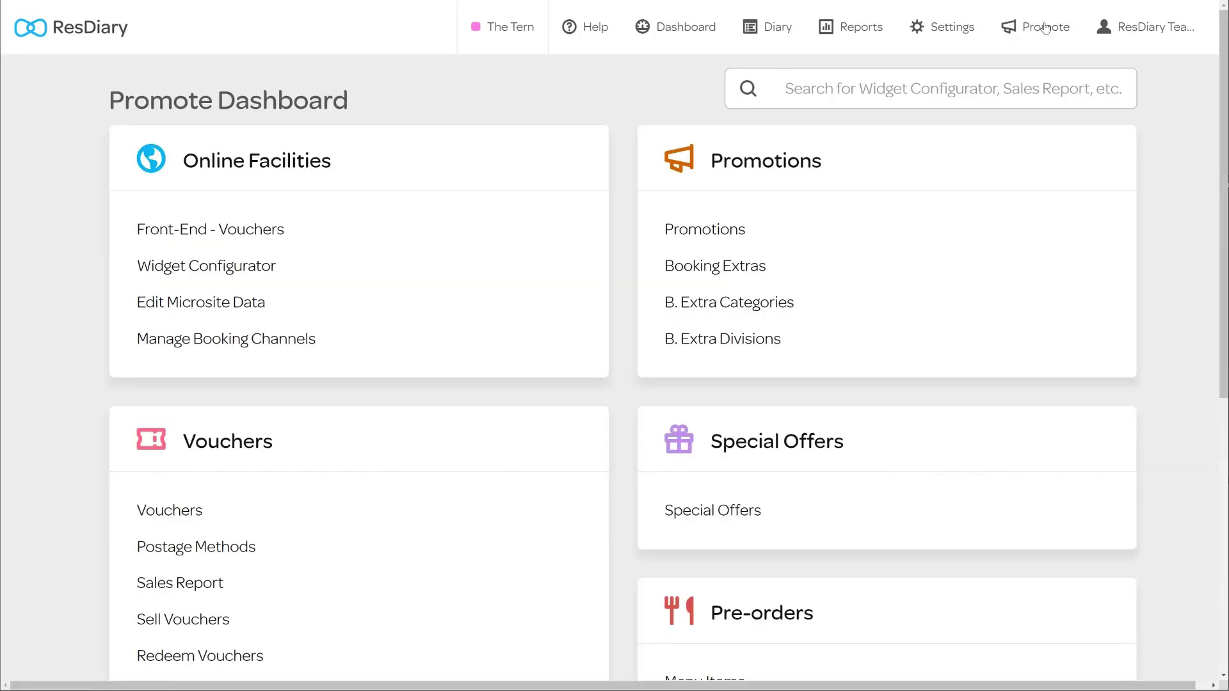
scroll(1044, 28, down, 7)
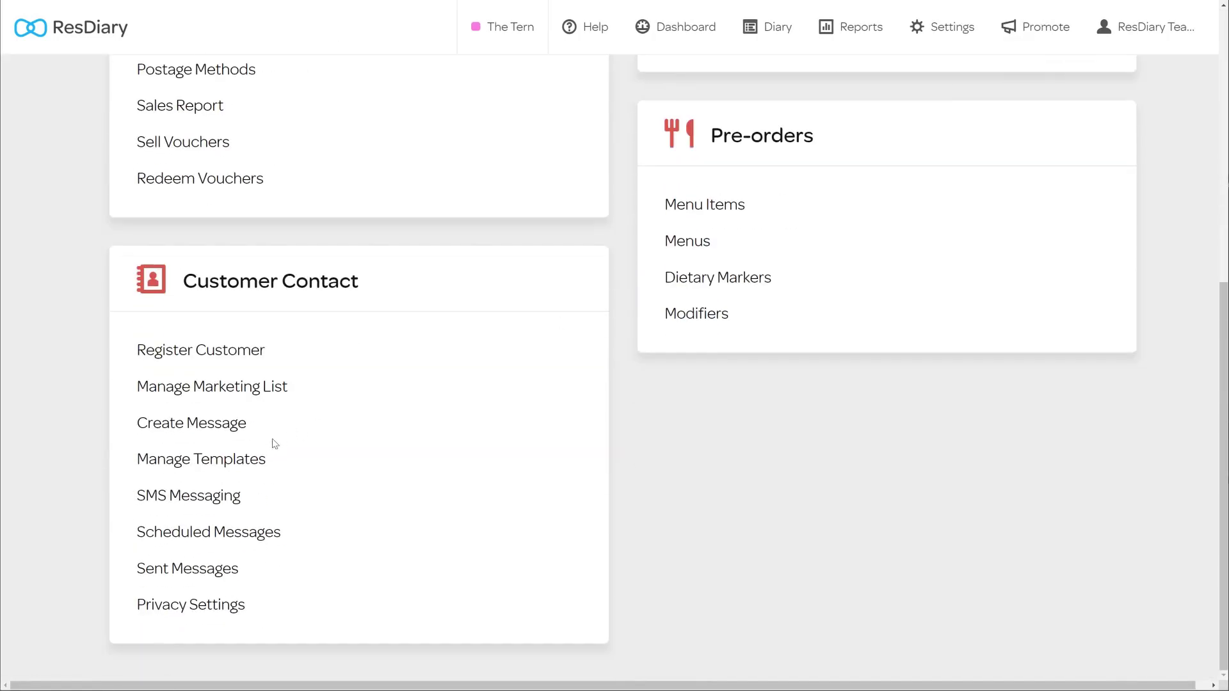
click(247, 461)
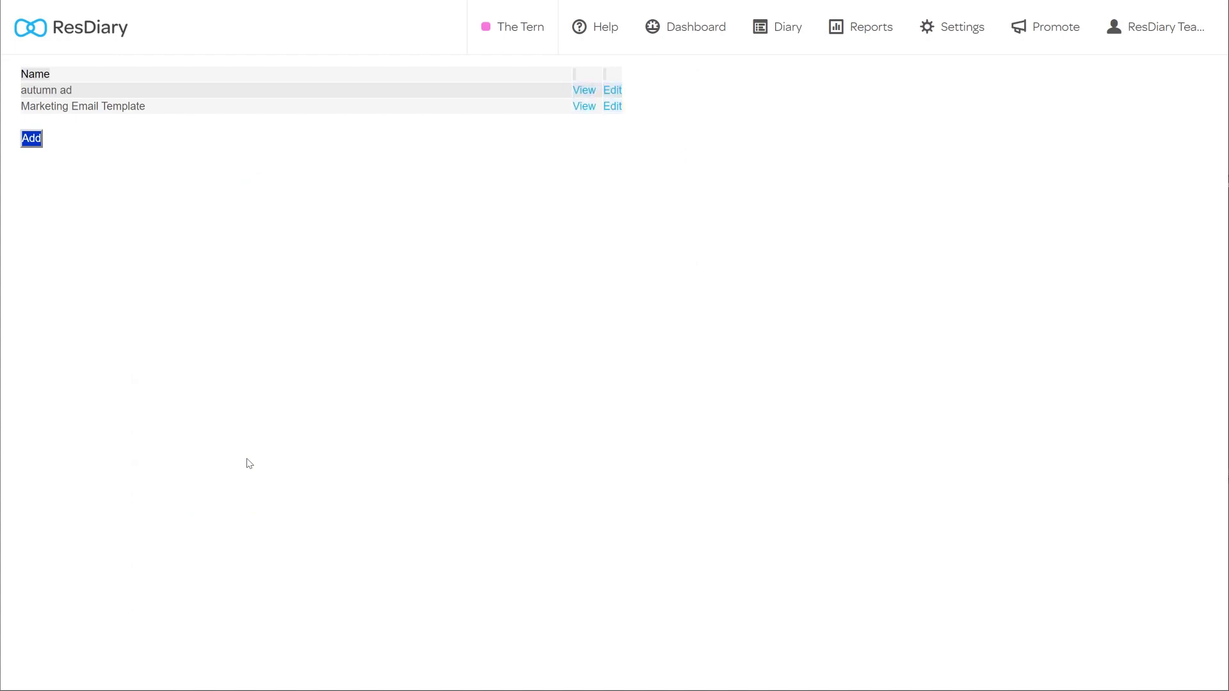
Add a new email template and switch its message editor to HTML source view.
click(29, 141)
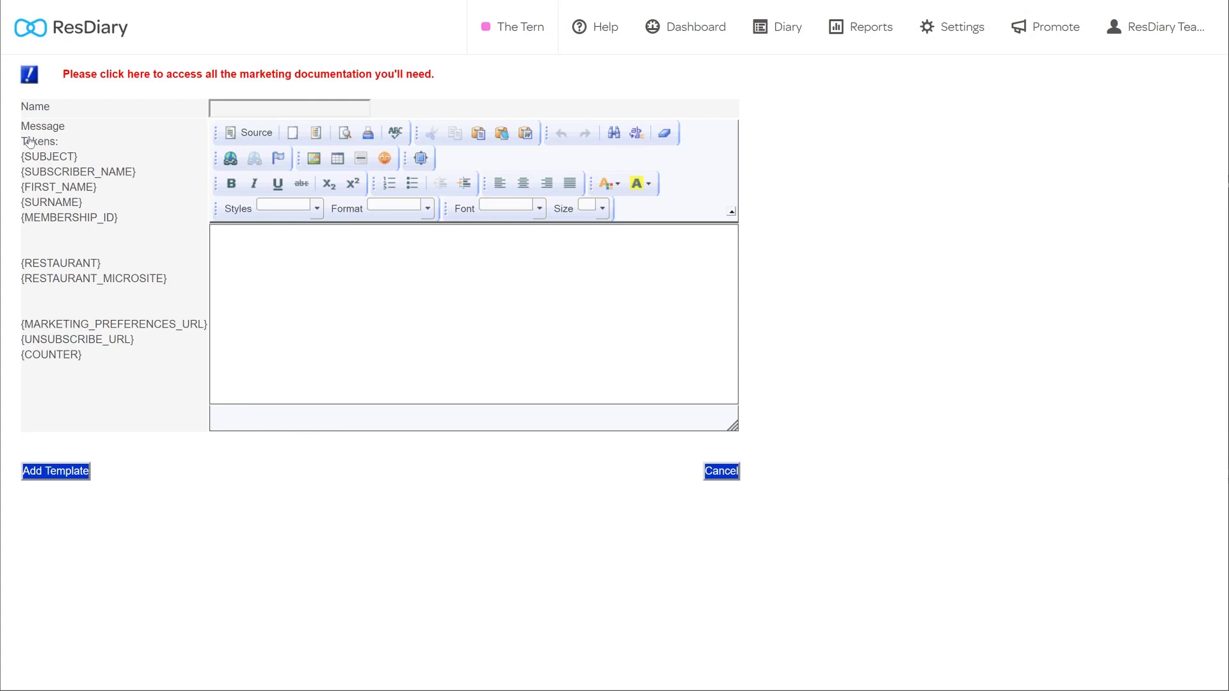
click(250, 131)
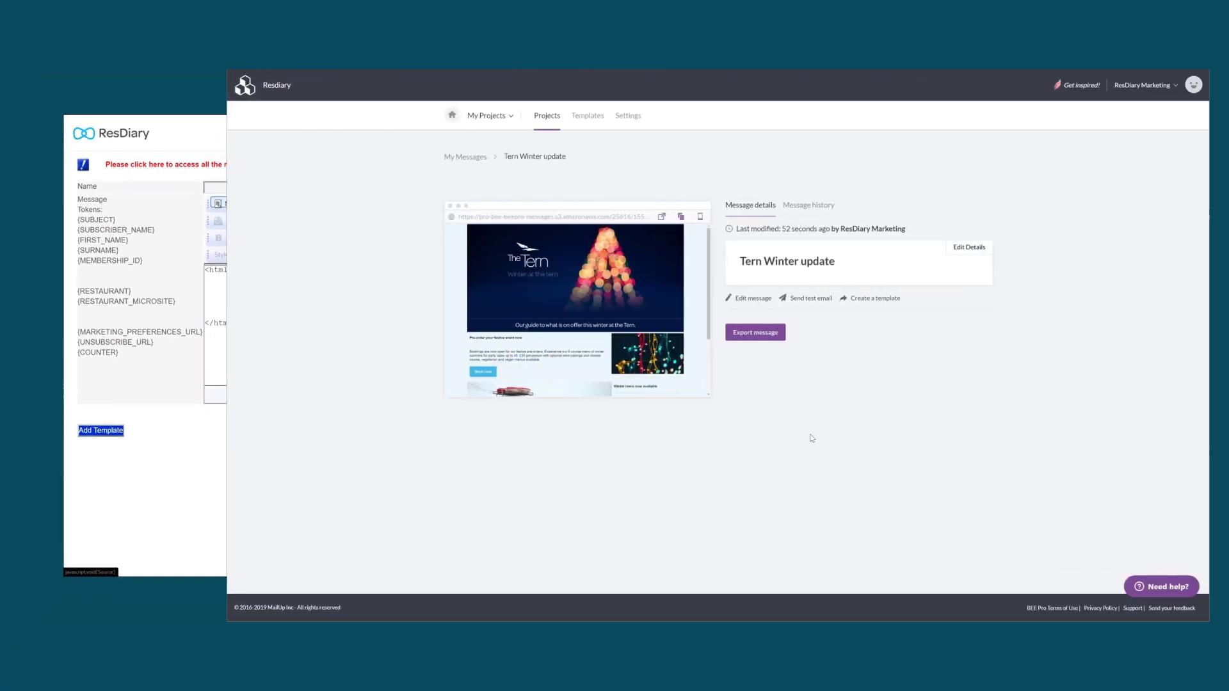
Export the Tern Winter update HTML from BEE Pro with images kept online, copying the code.
click(762, 334)
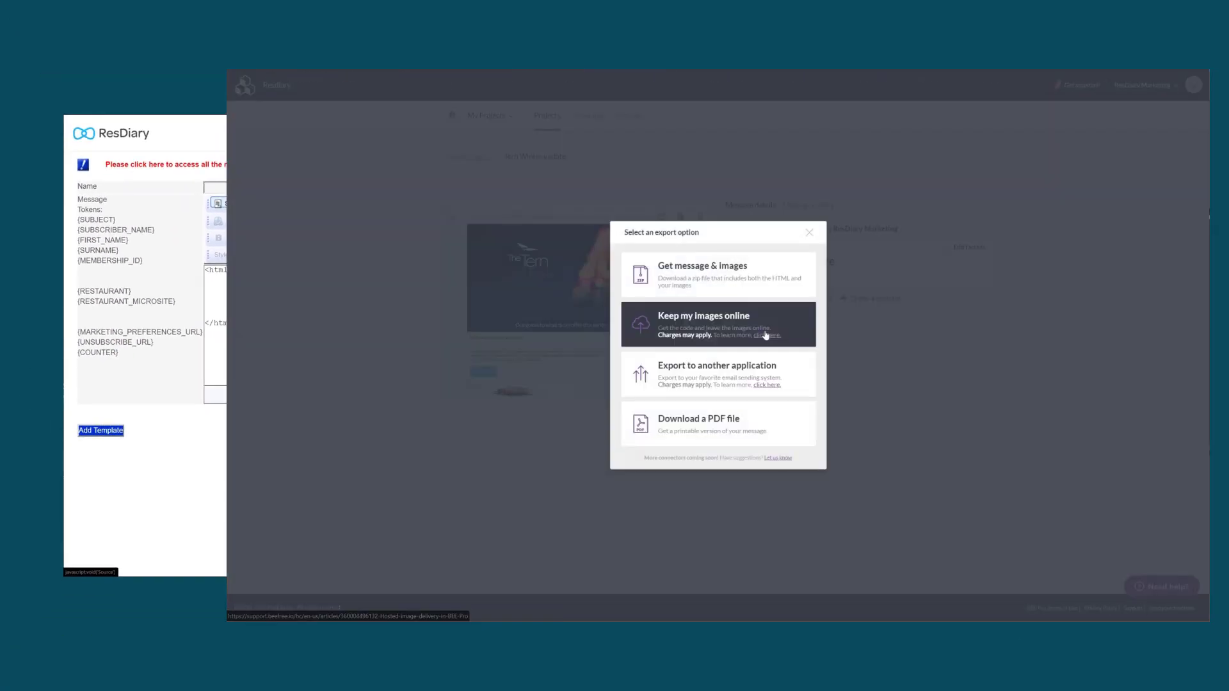
click(765, 334)
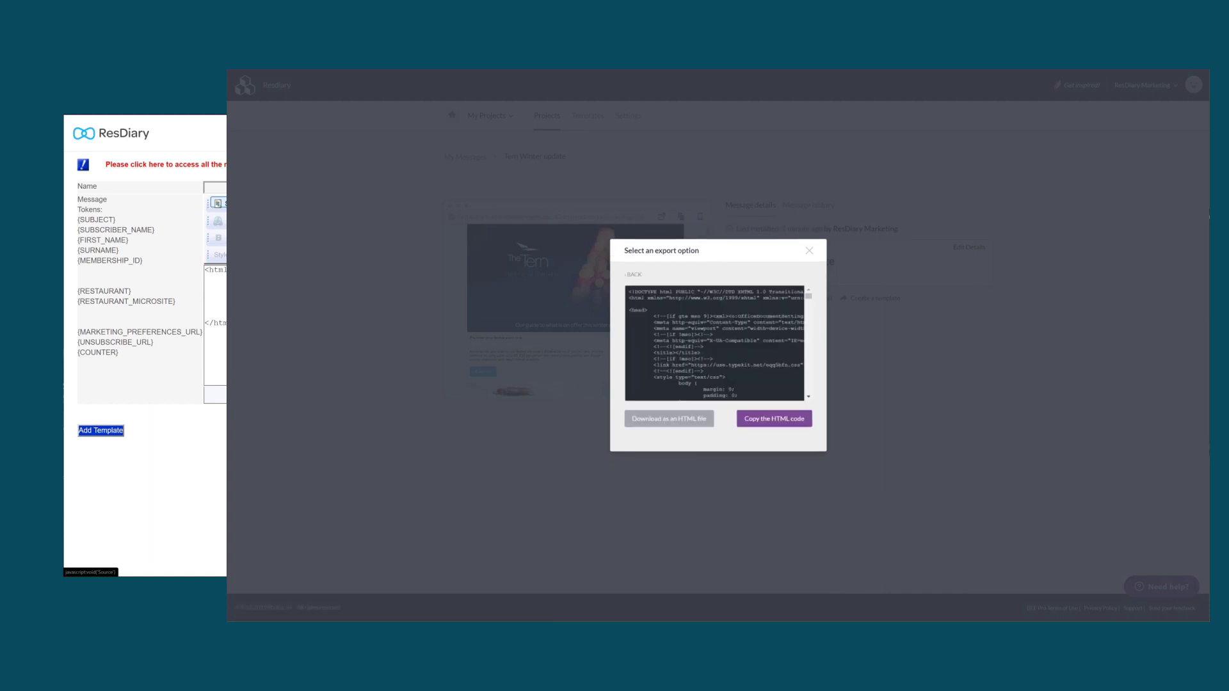
click(768, 419)
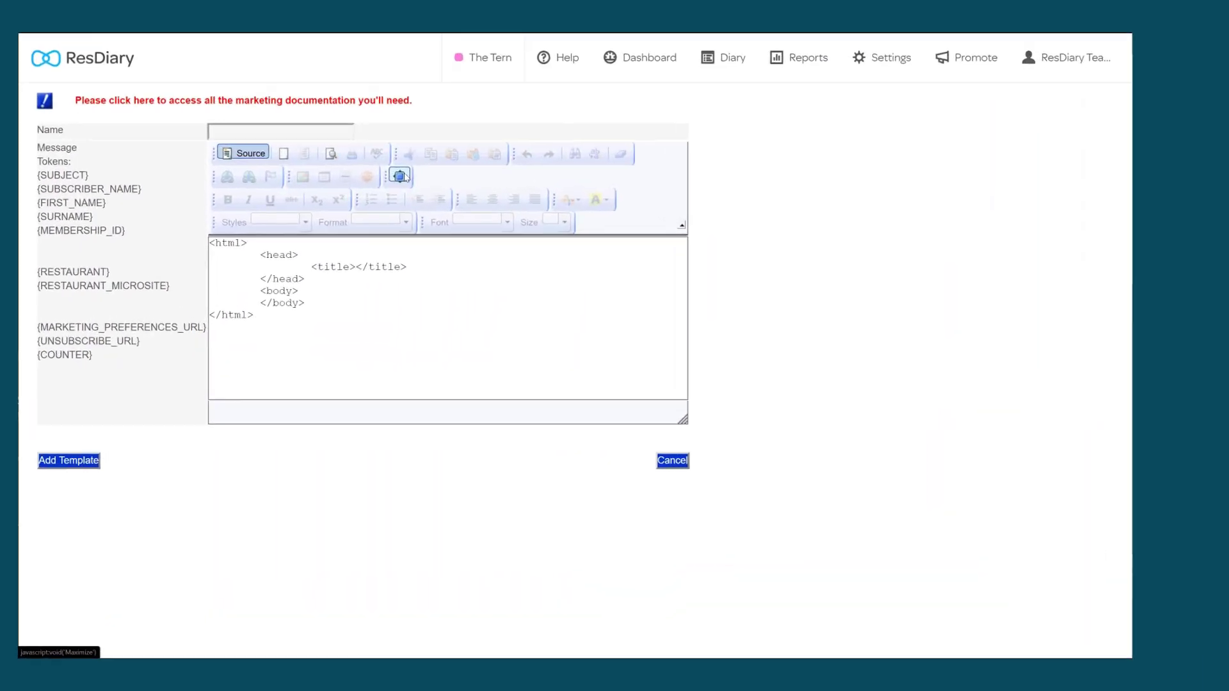
In the maximized source editor, replace the blank skeleton with the pasted Tern Winter HTML.
click(400, 176)
key(ctrl+a)
key(ctrl+v)
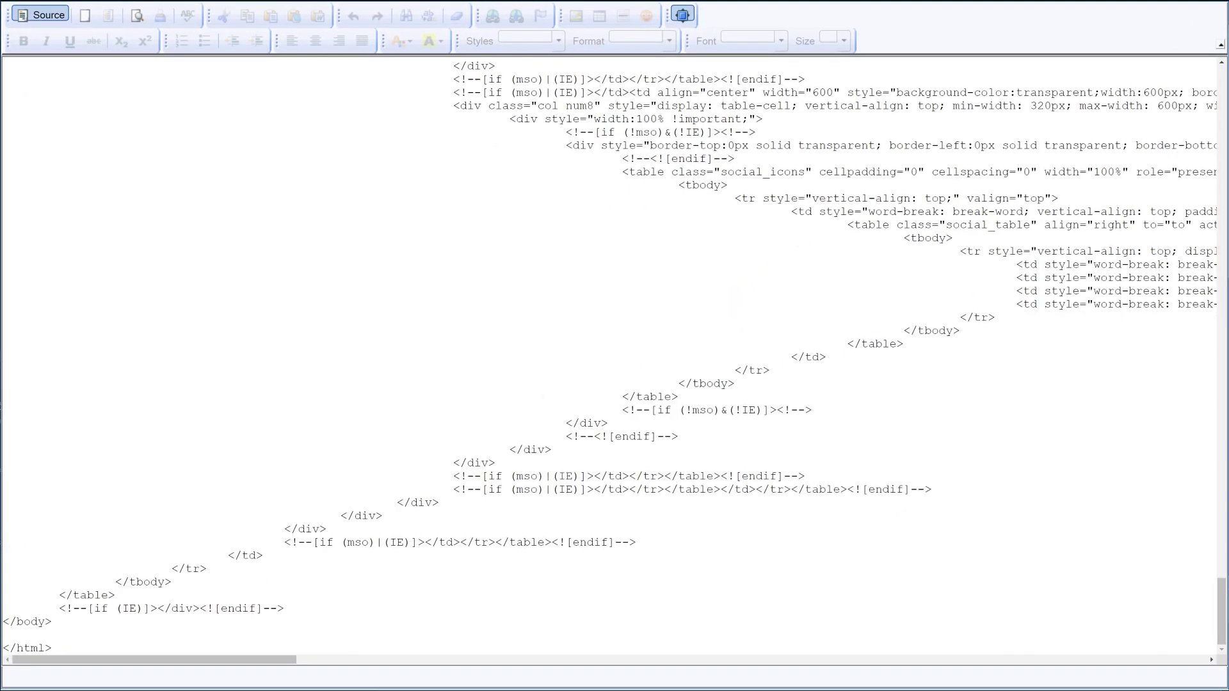
Wrap the footer's 'unsubscribe' in <a href="{UNSUBSCRIBE_URL}"></a> and return to rendered view.
key(ctrl+f)
text(unsubscribe)
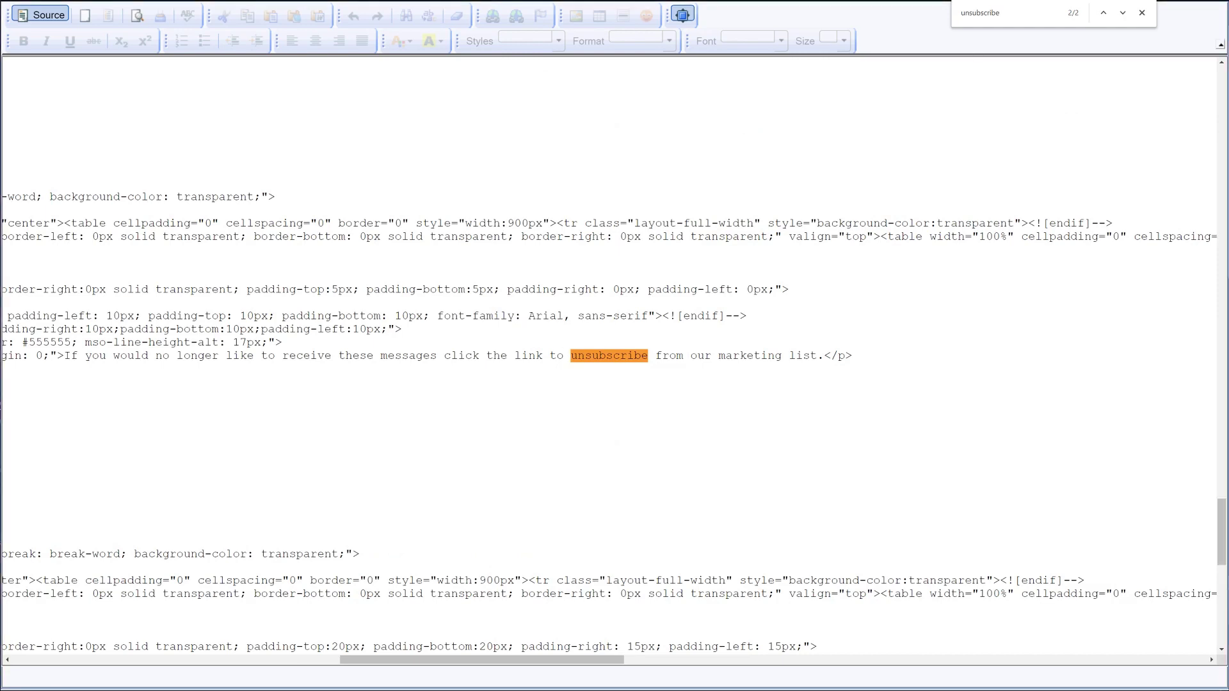
text(<a href="{UNS)
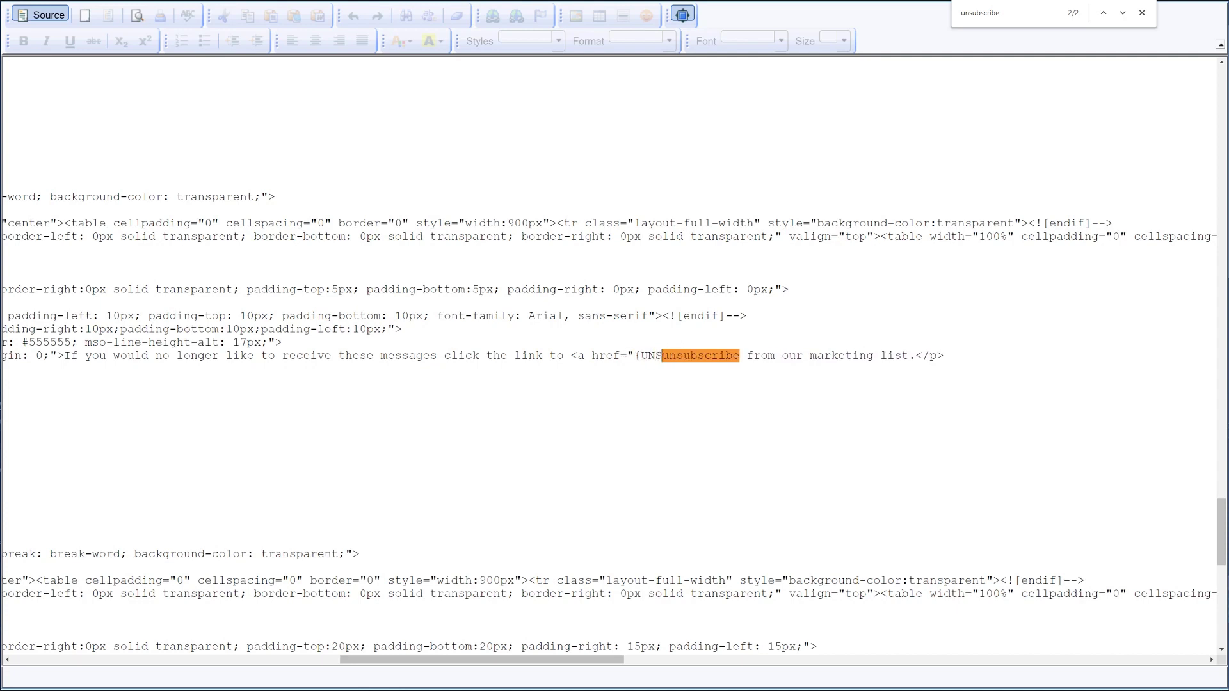
text(UBSCRIB)
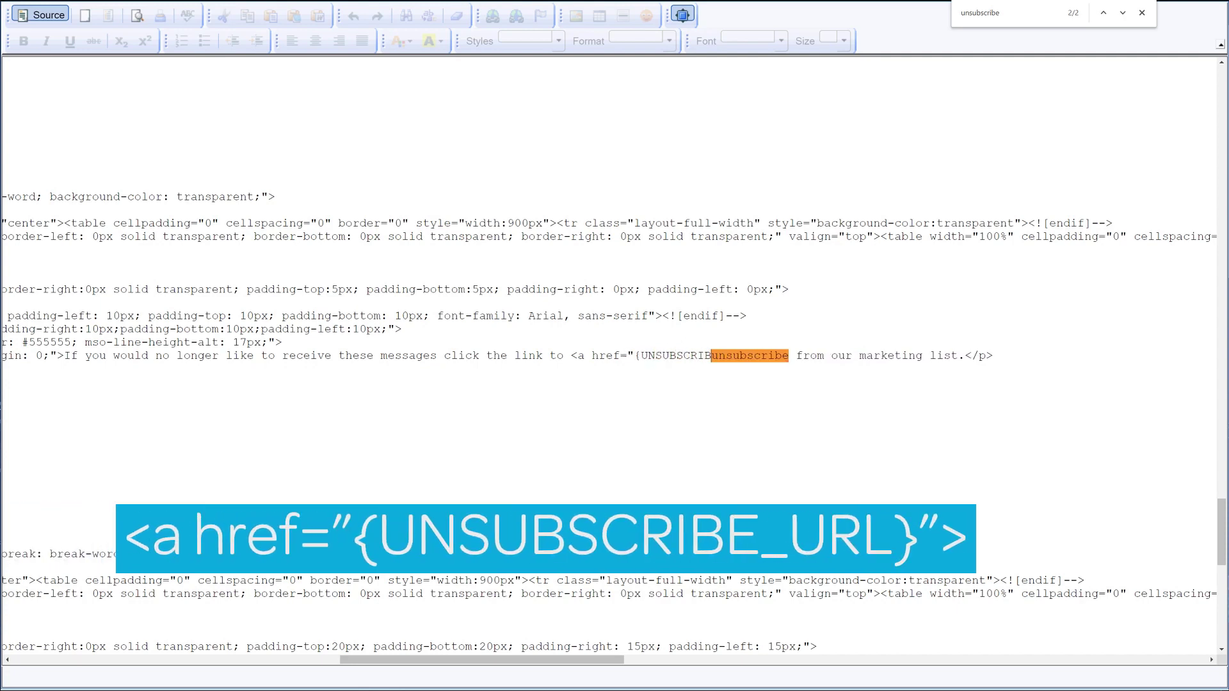
text(E_URL}">)
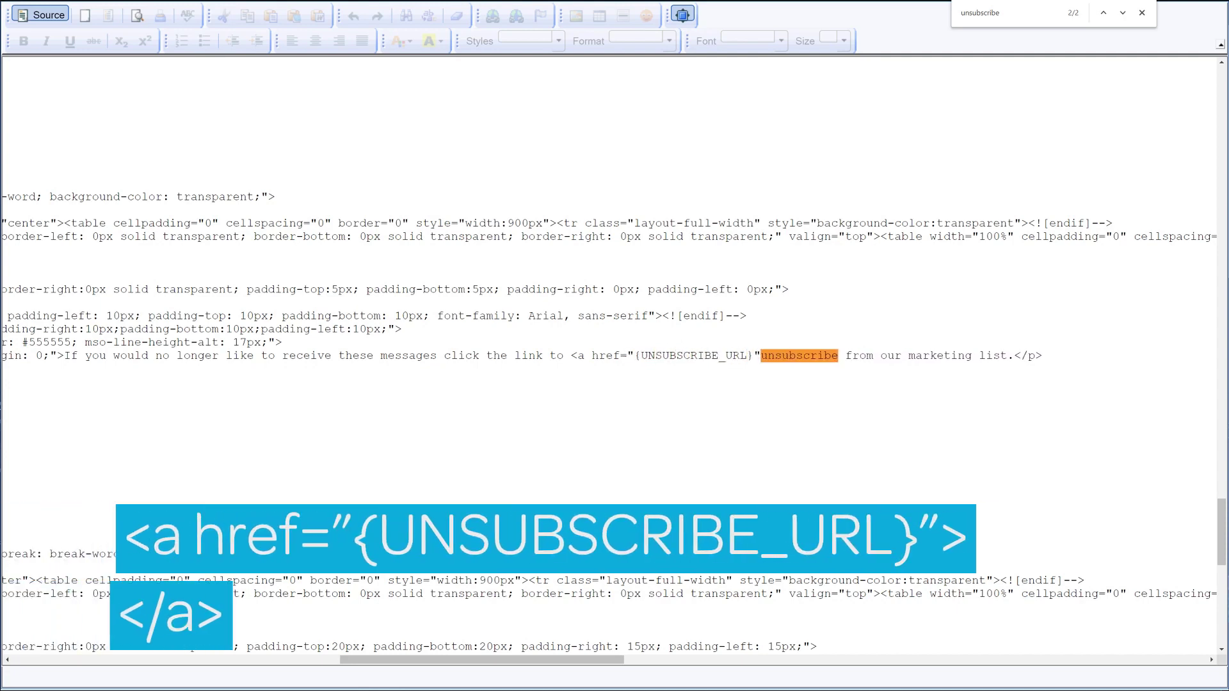
key(Right)
key(Right)
key(Right)
text(</a>)
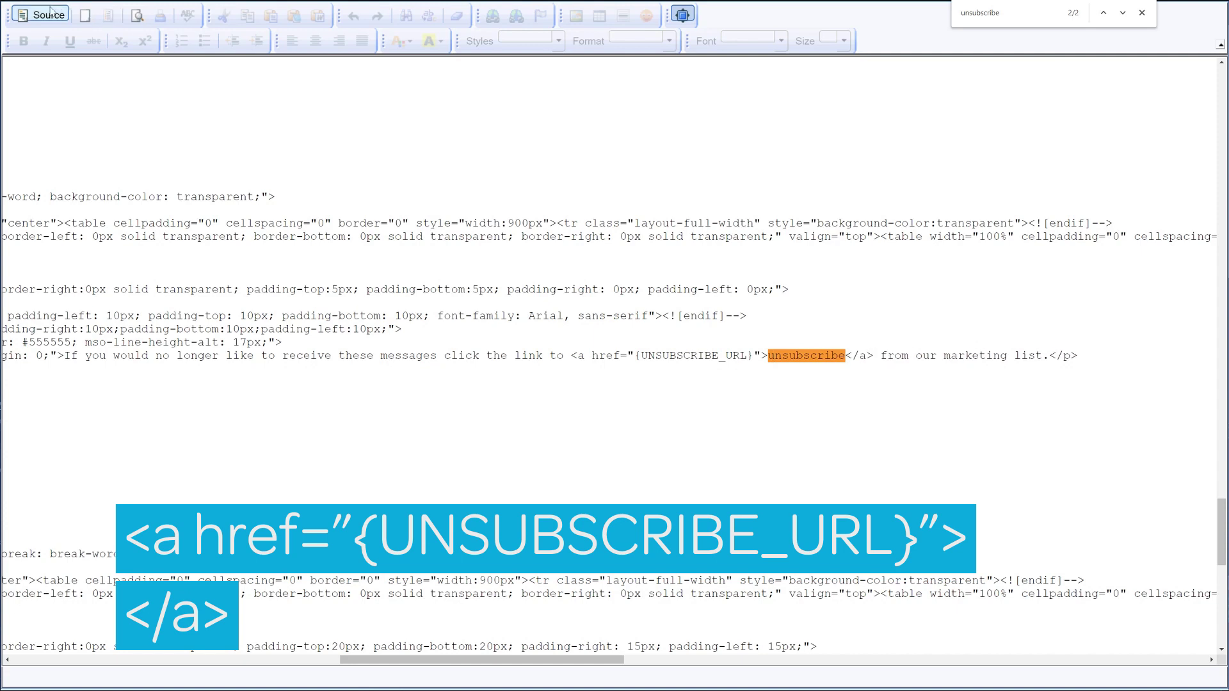
click(42, 13)
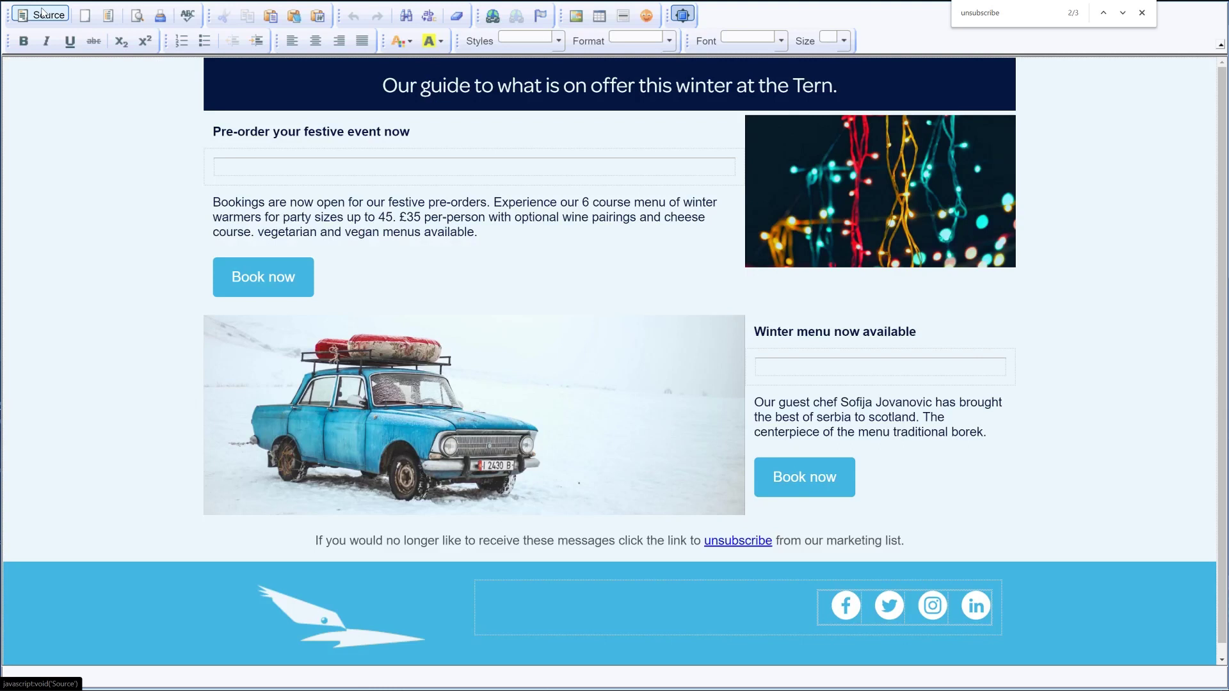
Restore the editor and paste the {COUNTER} token from the tokens list at the email's end.
click(690, 15)
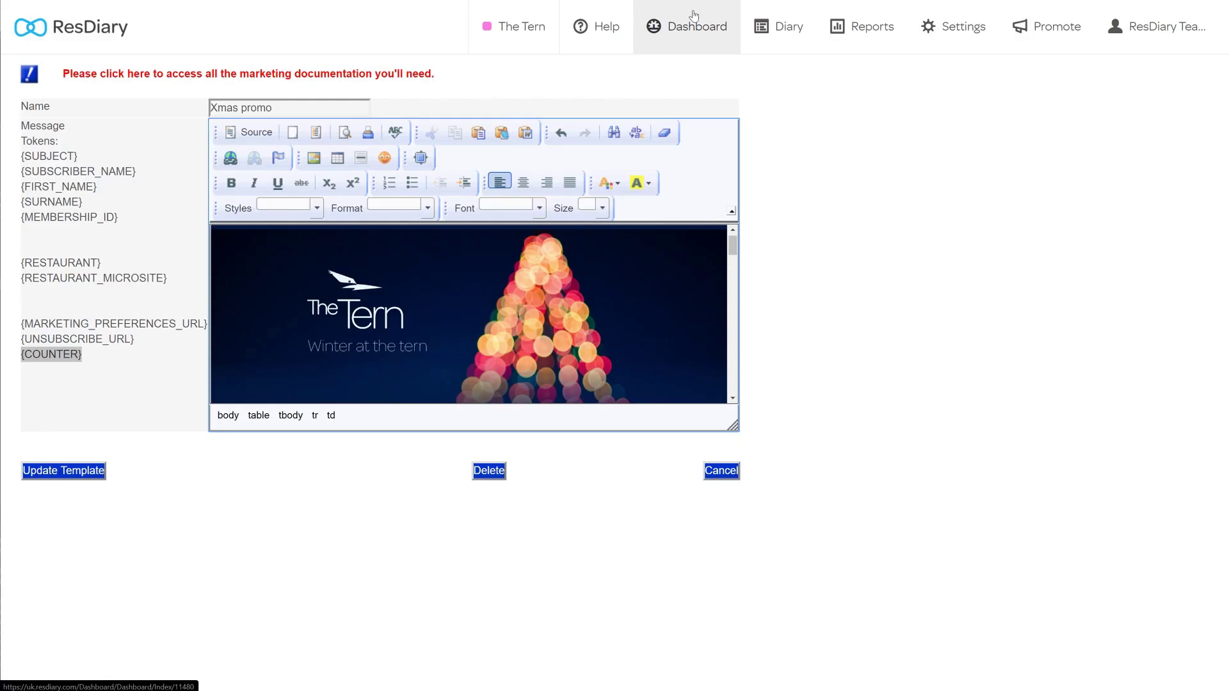
drag(88, 356, 23, 360)
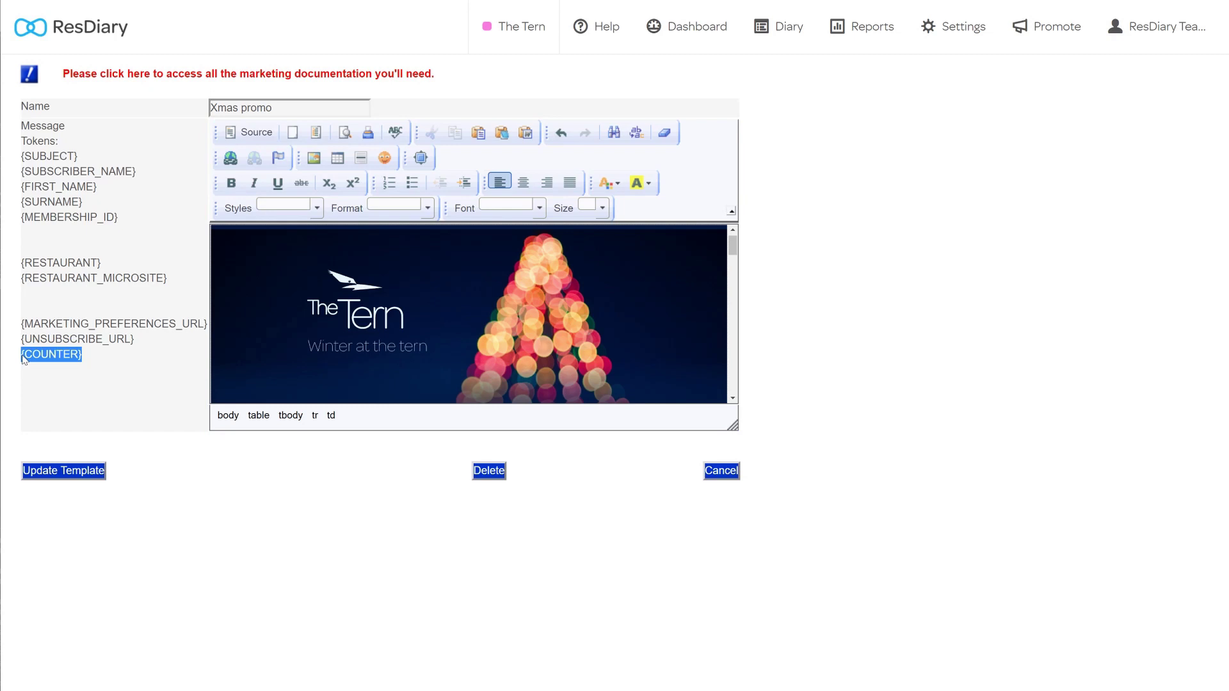
scroll(378, 351, down, 5)
scroll(377, 352, down, 5)
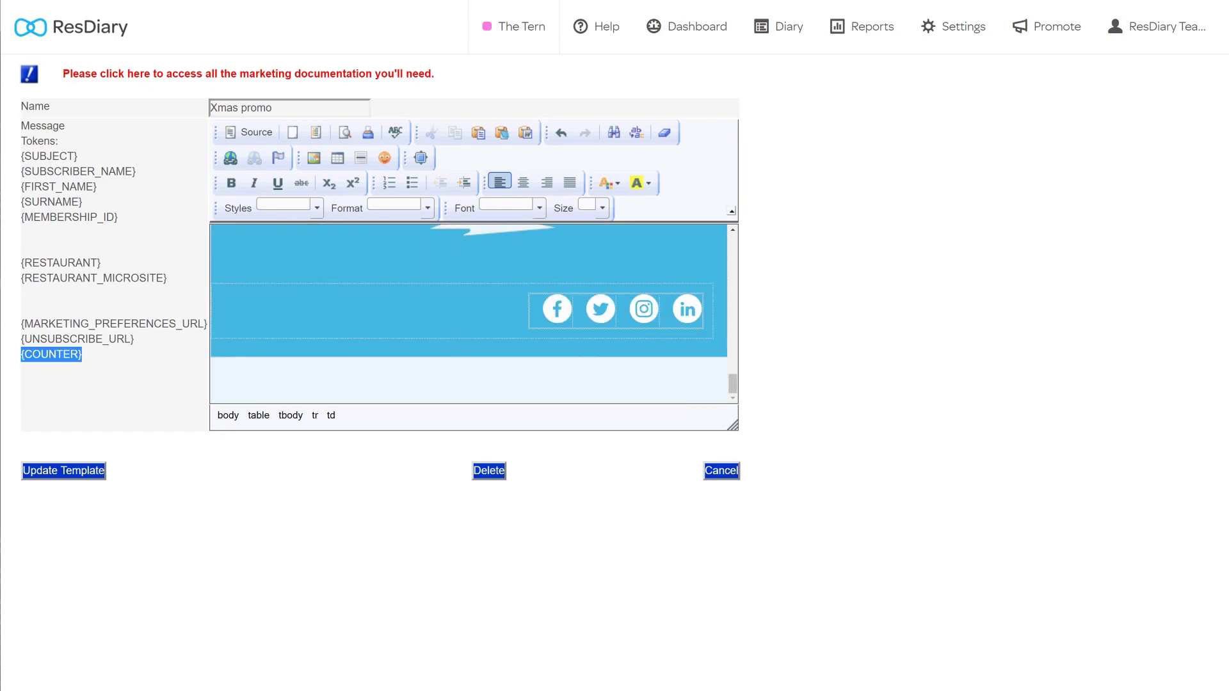
click(454, 346)
key(ctrl+v)
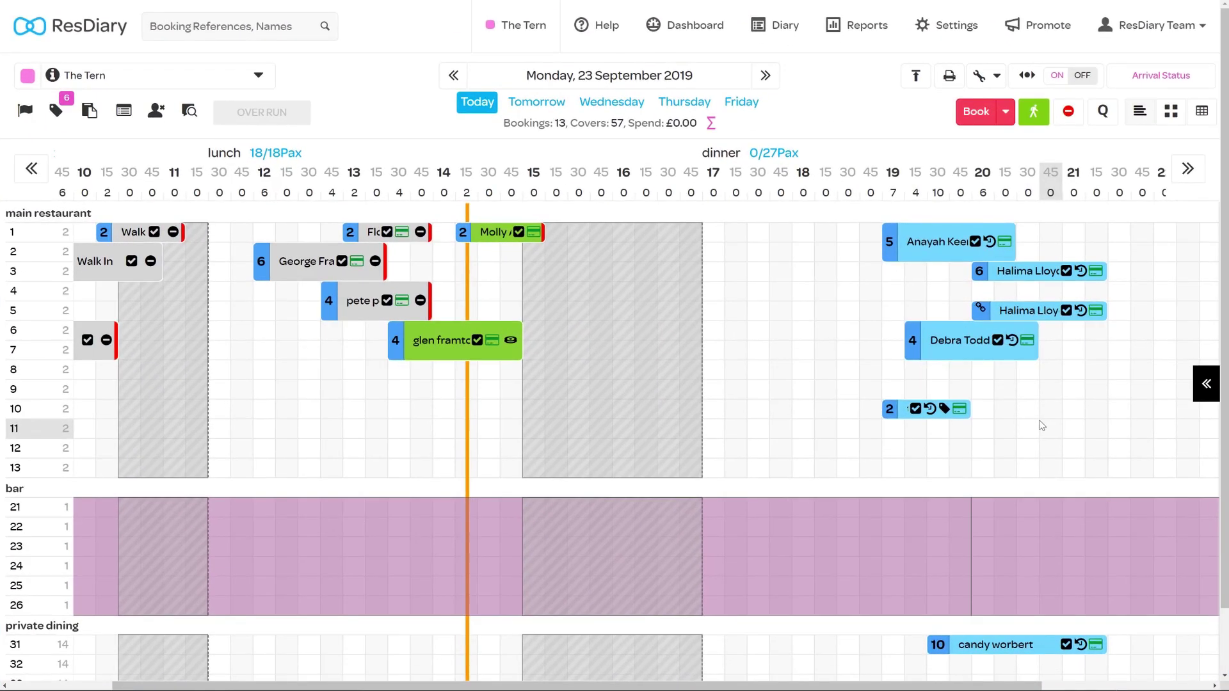
Open the Help menu showing Knowledge Base, New Ticket and other options.
click(618, 36)
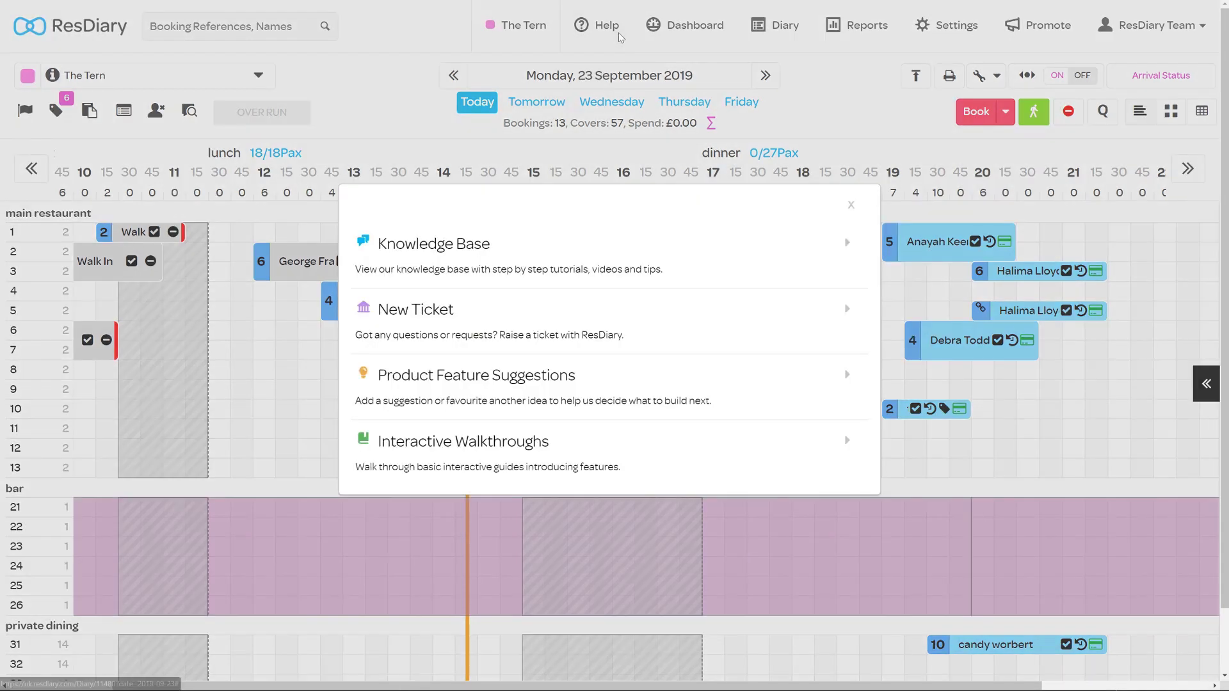